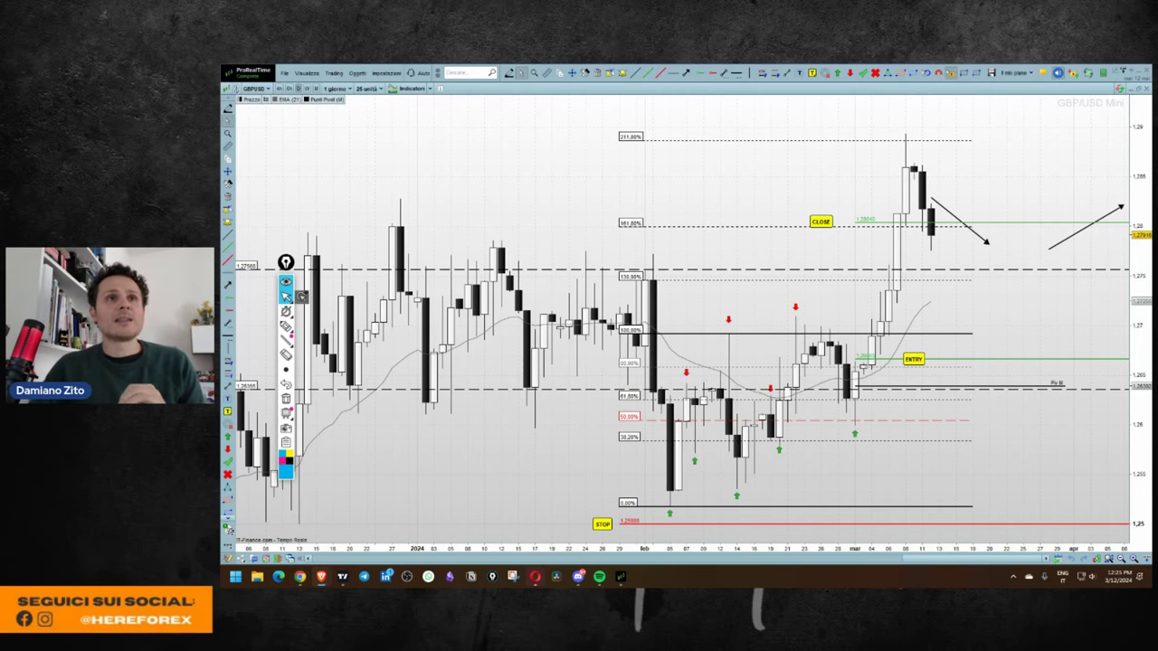
Step: Switch to the Febbraio trading journal in Google Sheets, dock the annotation toolbar at its edge, and underline the last trade's date and market
left_click_drag(235, 85, 768, 74)
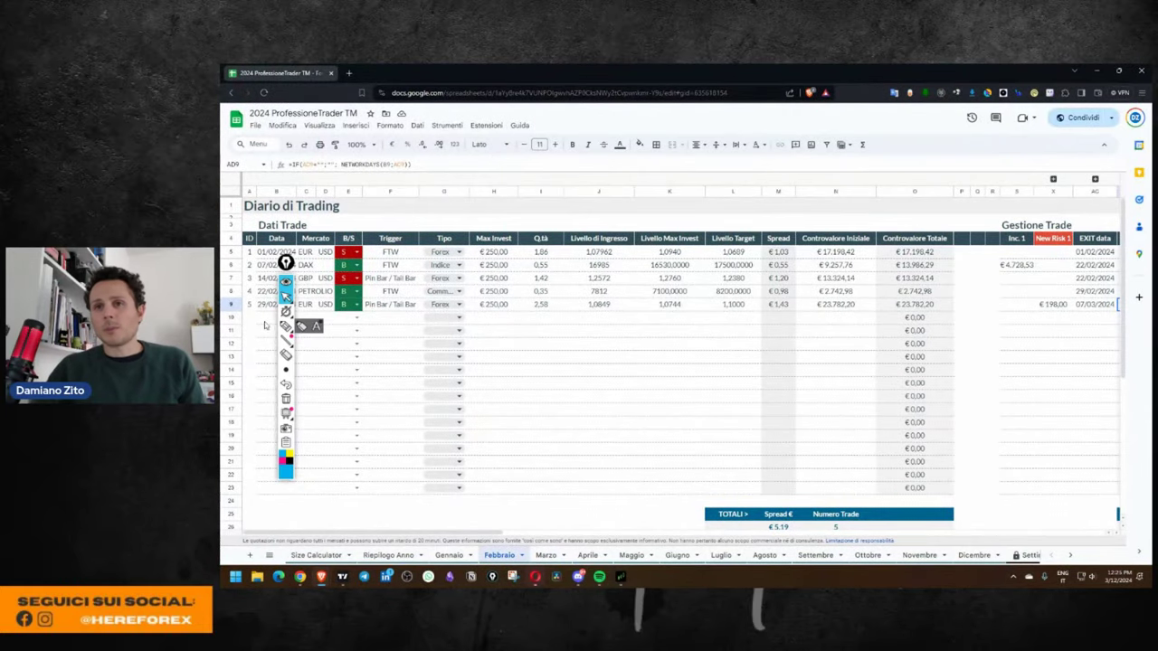
mouse_move(286, 263)
left_mouse_down()
mouse_move(238, 302)
mouse_move(232, 323)
left_mouse_up()
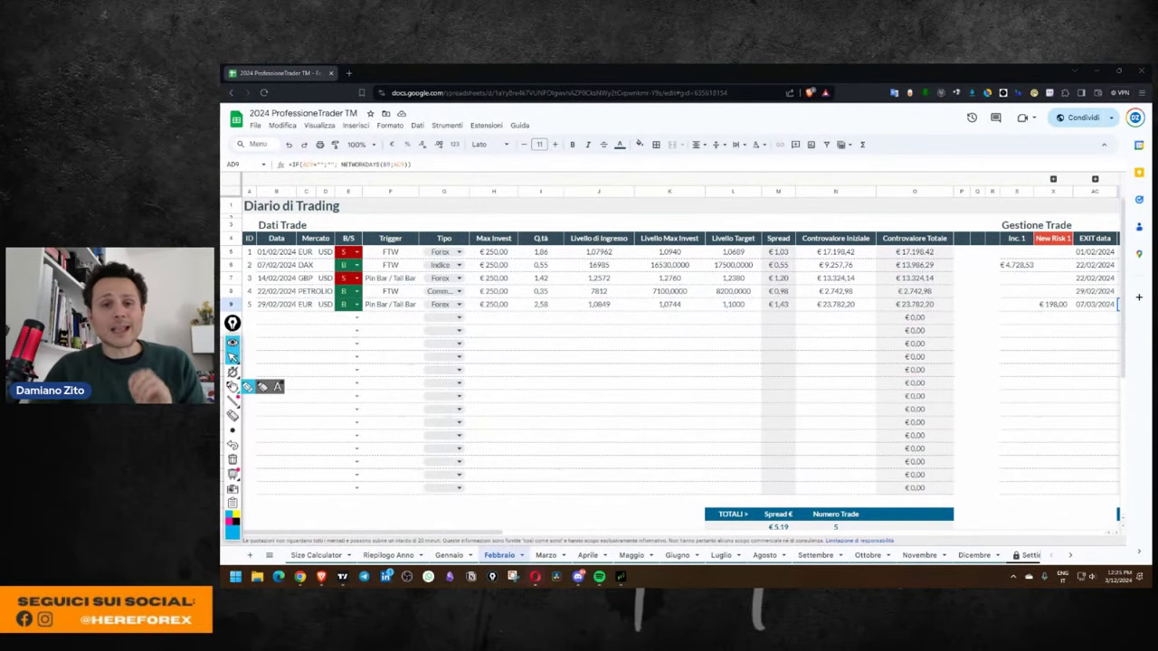
left_click(247, 388)
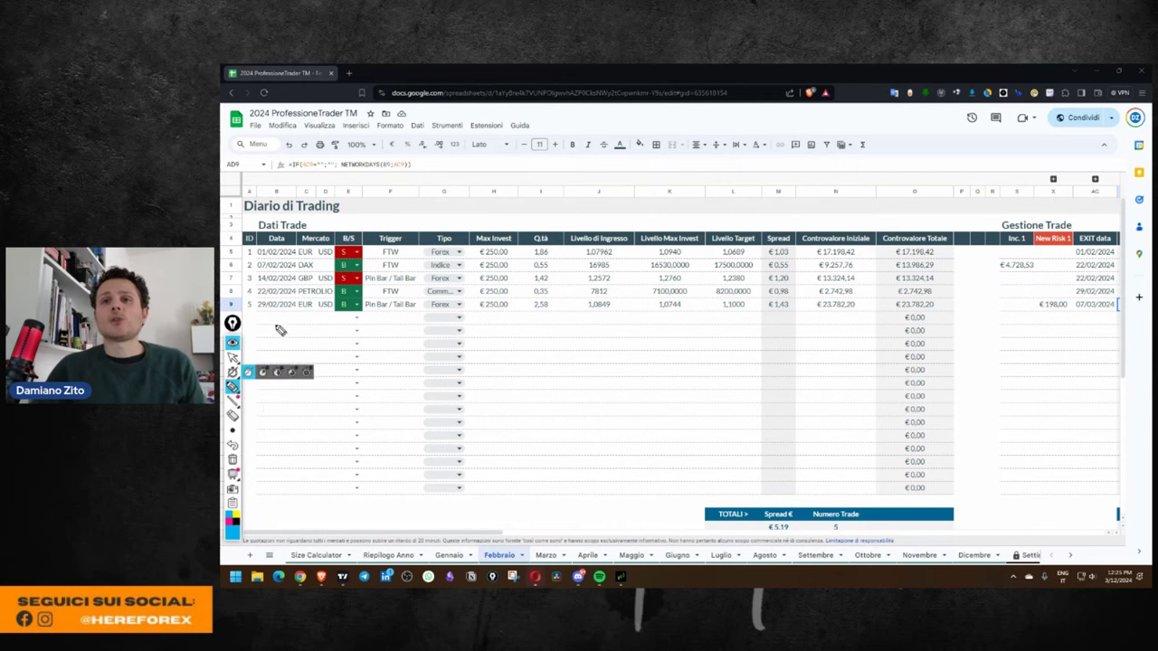
left_click_drag(253, 314, 312, 317)
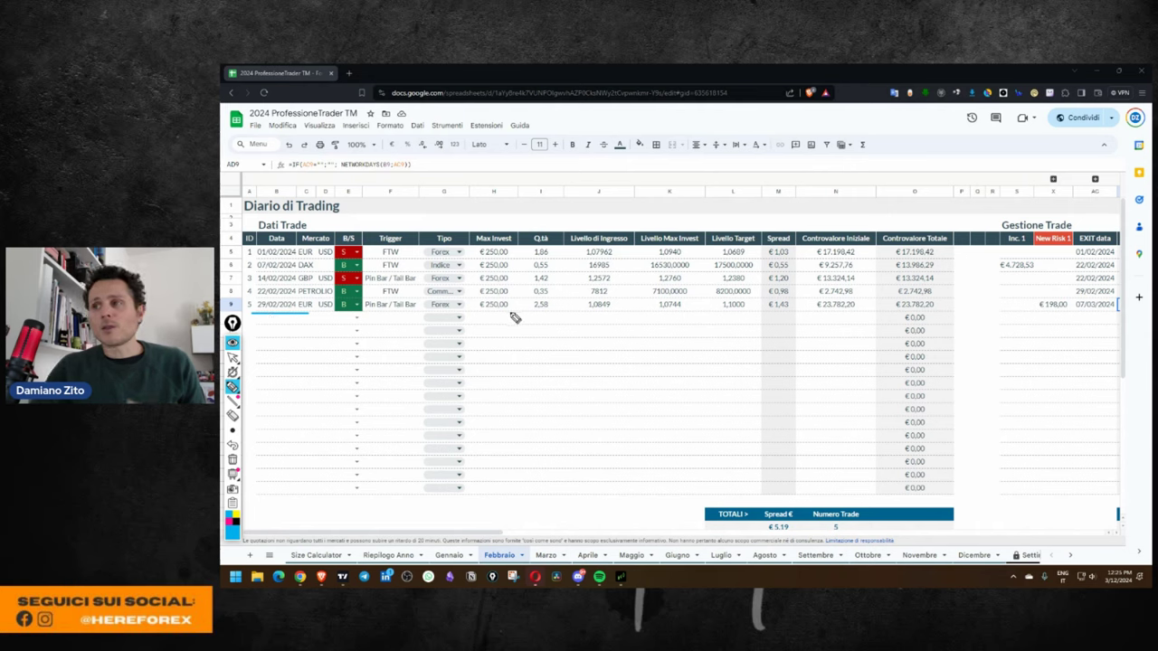
Step: Review the Febbraio trade management columns and the GBP/USD trade on the Marzo sheet from entry data to final result
left_click(233, 359)
scroll(801, 323, "right", 5)
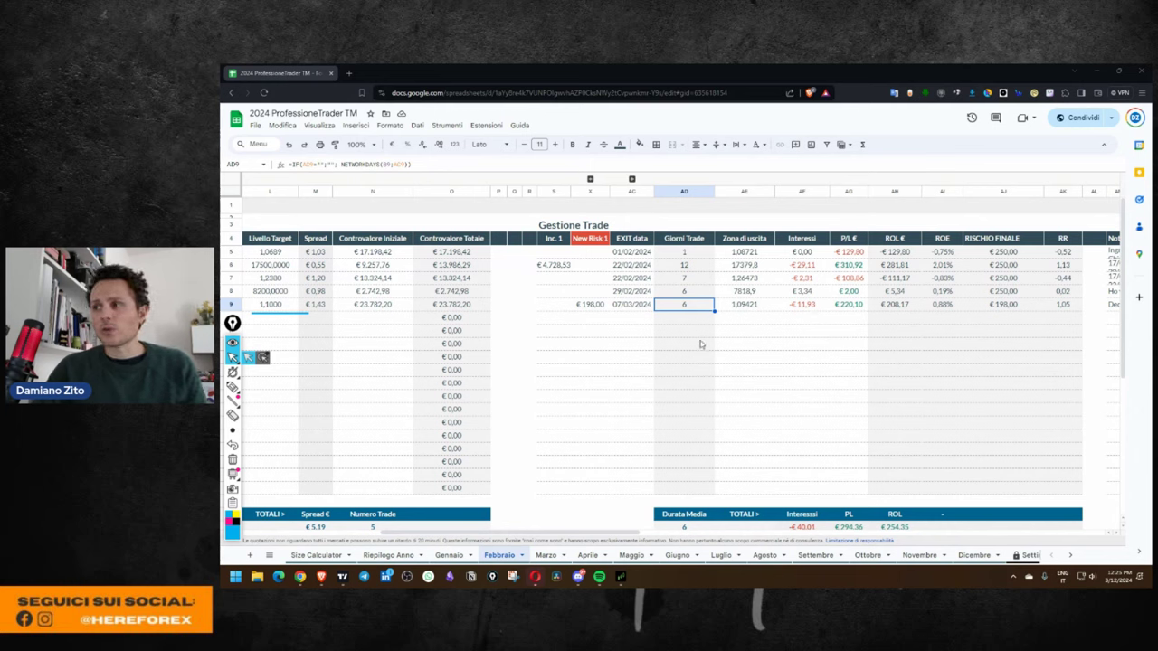
left_click(547, 555)
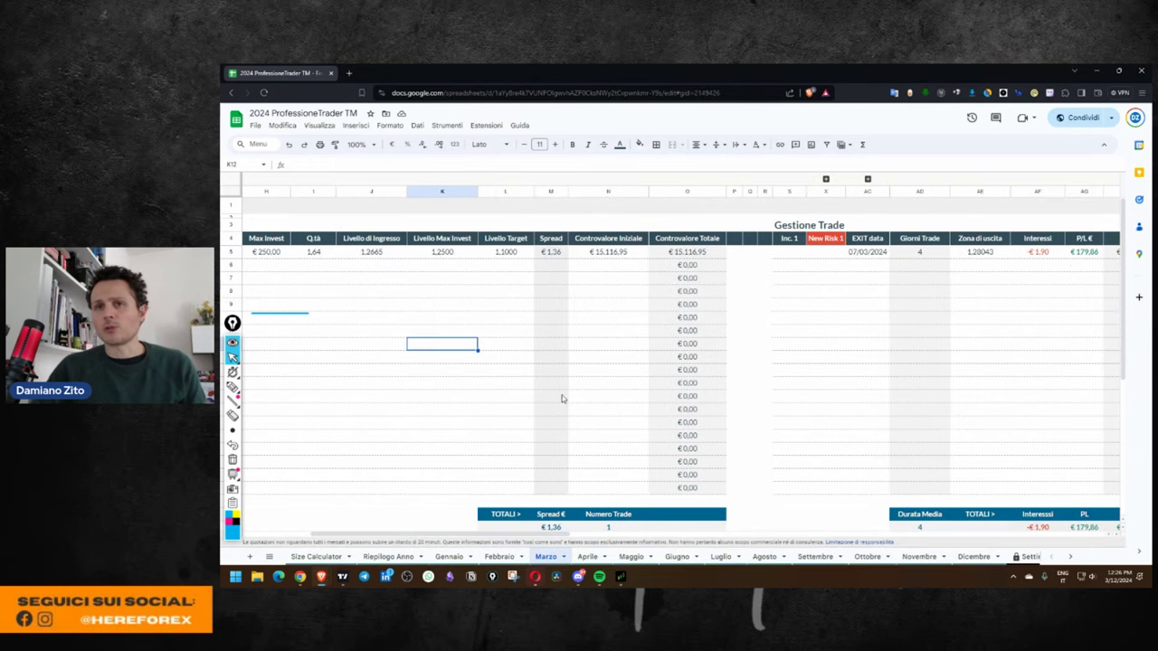
scroll(512, 395, "left", 5)
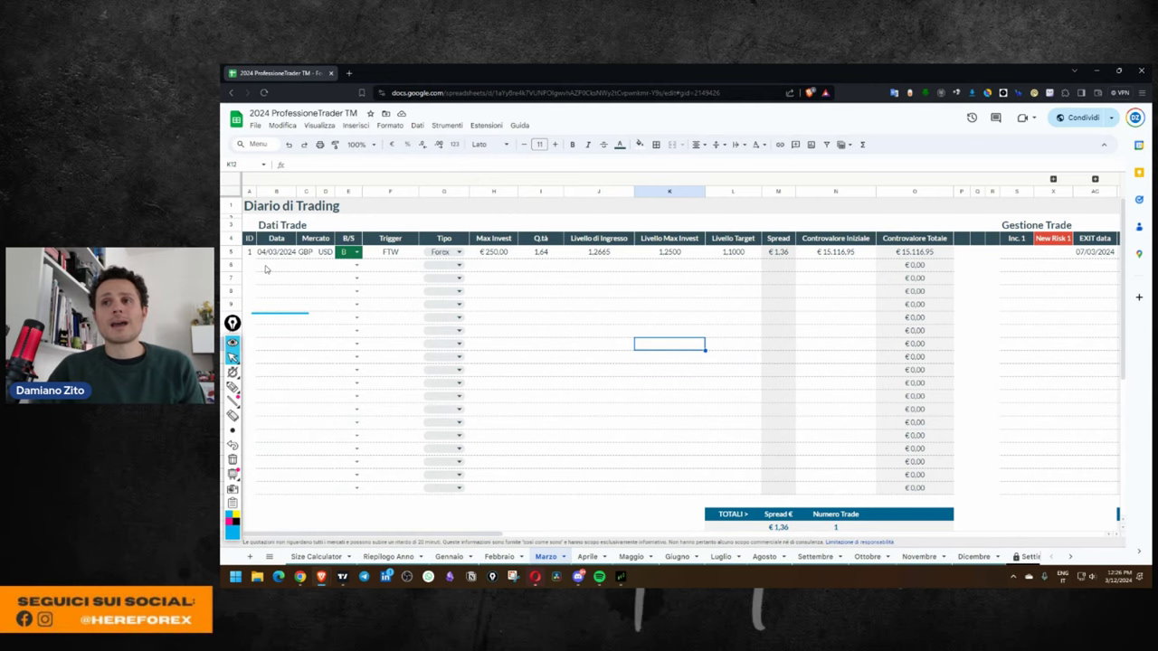
scroll(550, 276, "right", 4)
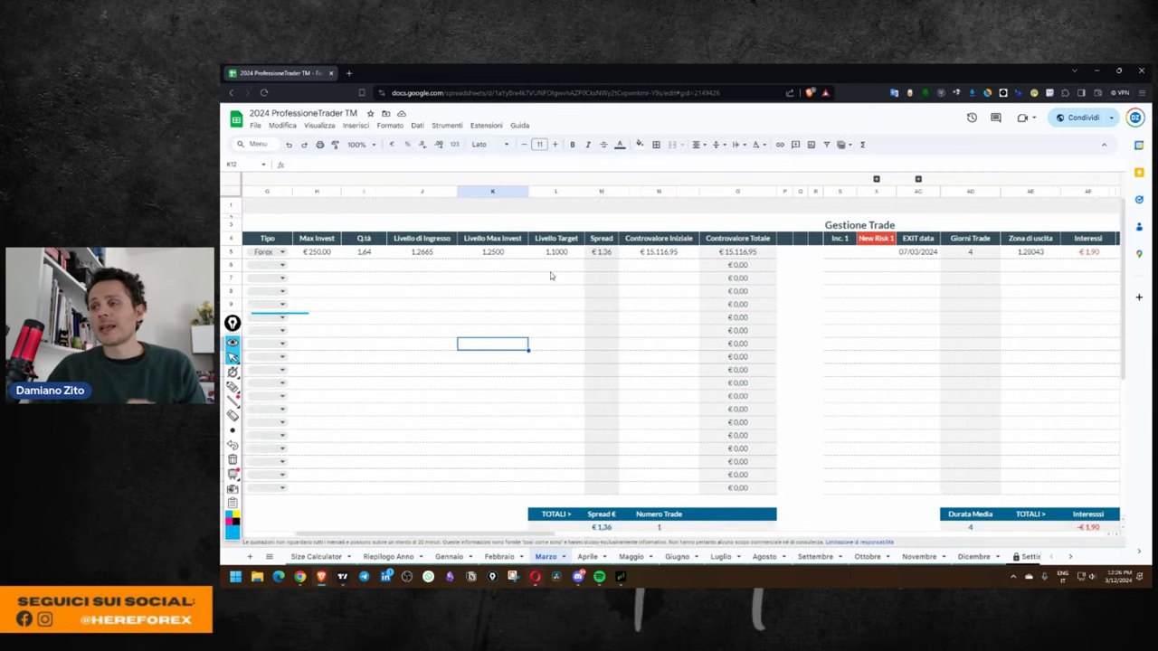
scroll(550, 276, "right", 6)
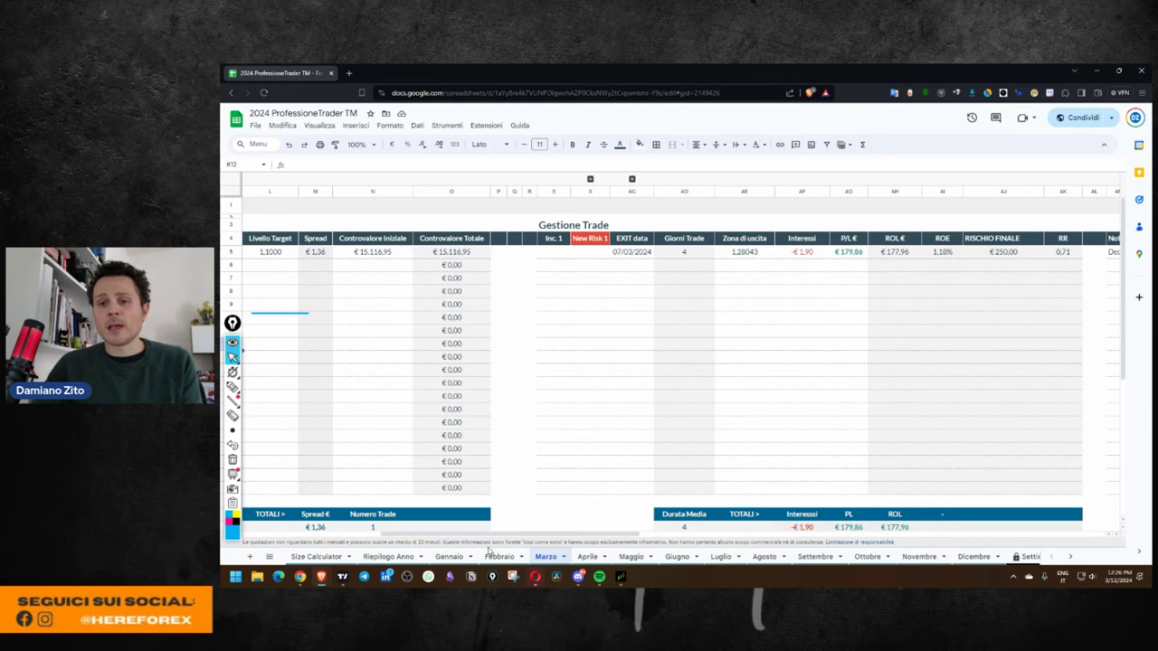
Step: Underline the P/L and Interessi values of the Marzo trade with the pen and draw an arrow at the Interessi header
left_click(232, 386)
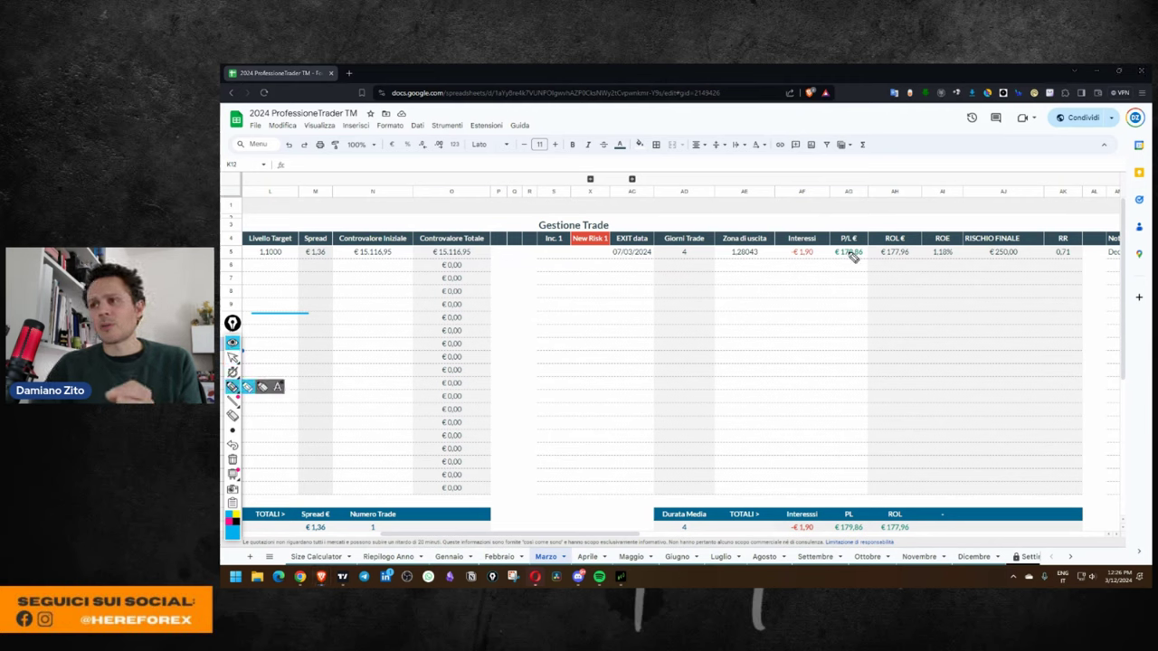
left_click_drag(836, 262, 867, 261)
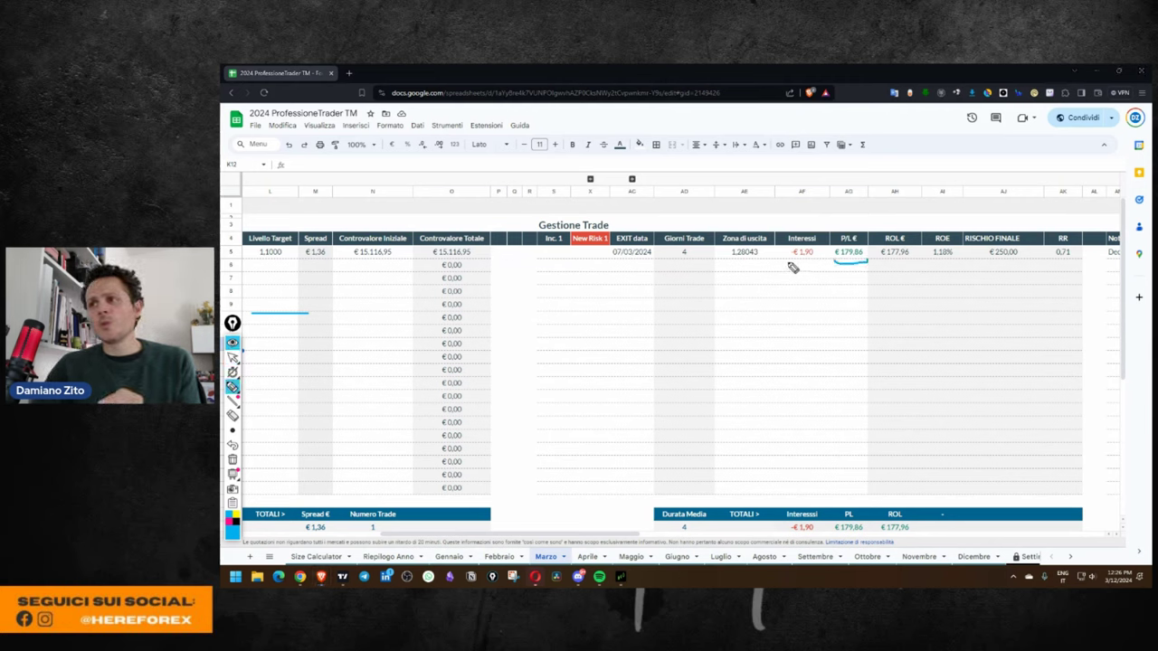
left_click_drag(784, 264, 827, 260)
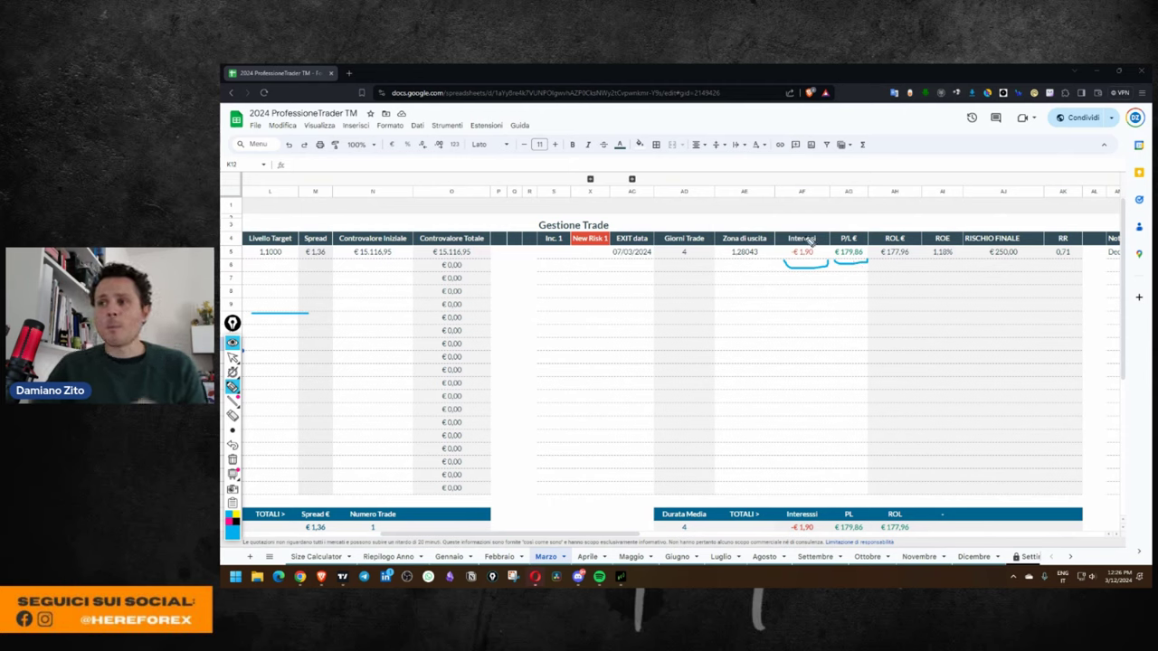
left_click_drag(823, 192, 808, 226)
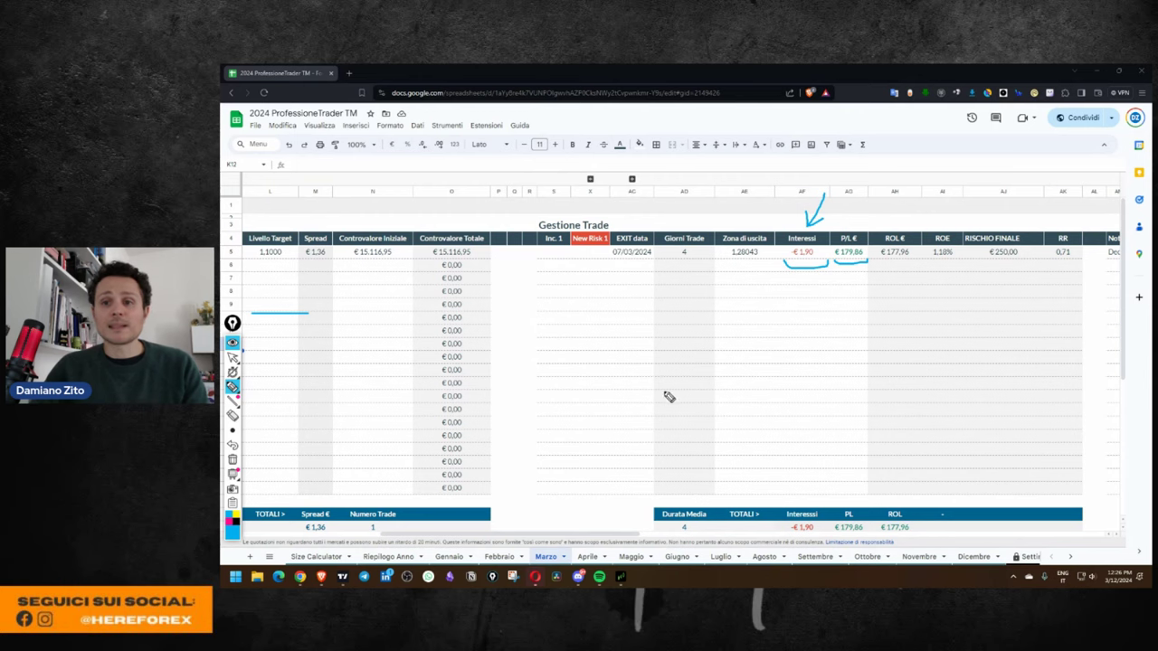
left_click(233, 358)
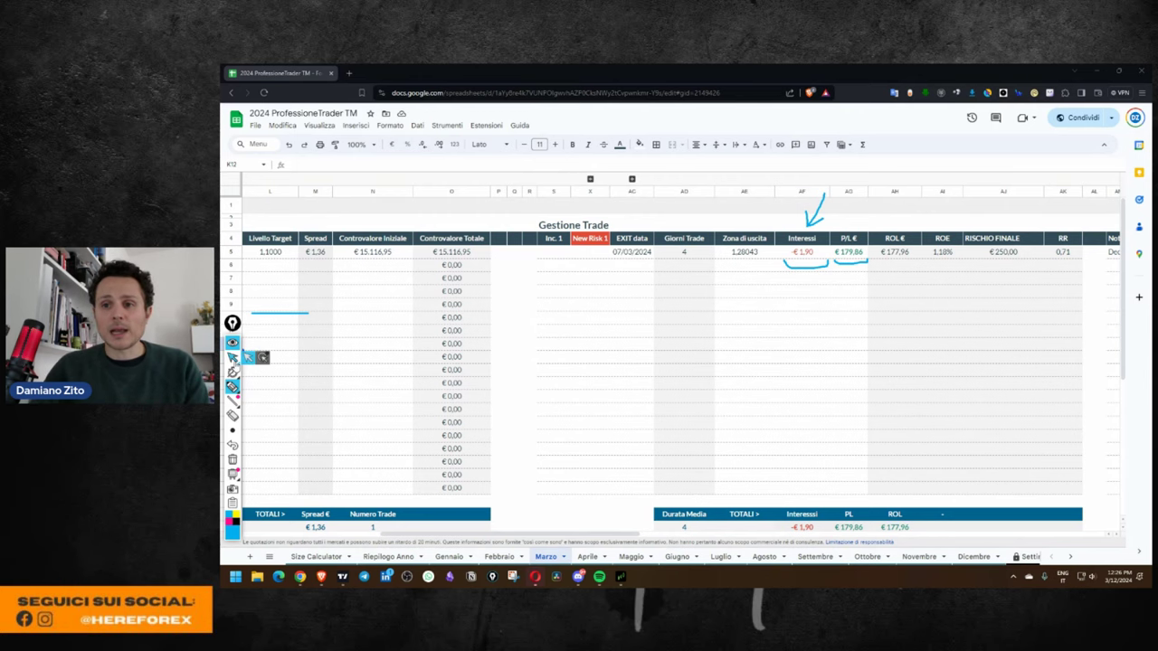
Step: Review the Febbraio trades again, from their entry data to the risk-reward and notes columns
left_click(499, 556)
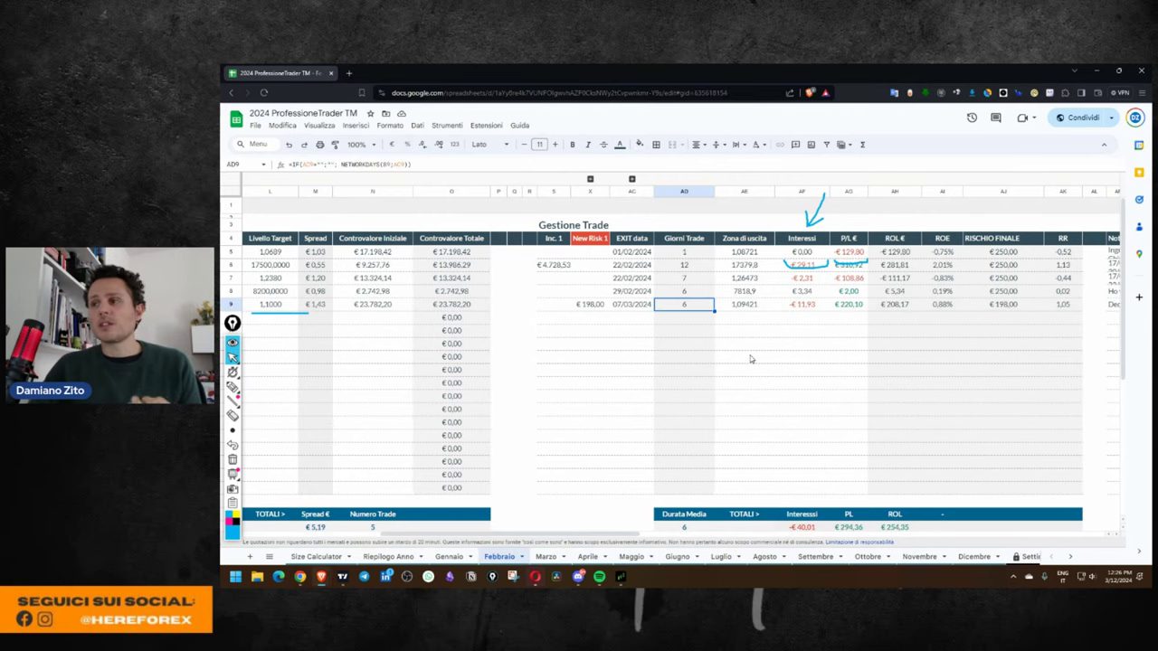
scroll(750, 355, "left", 5)
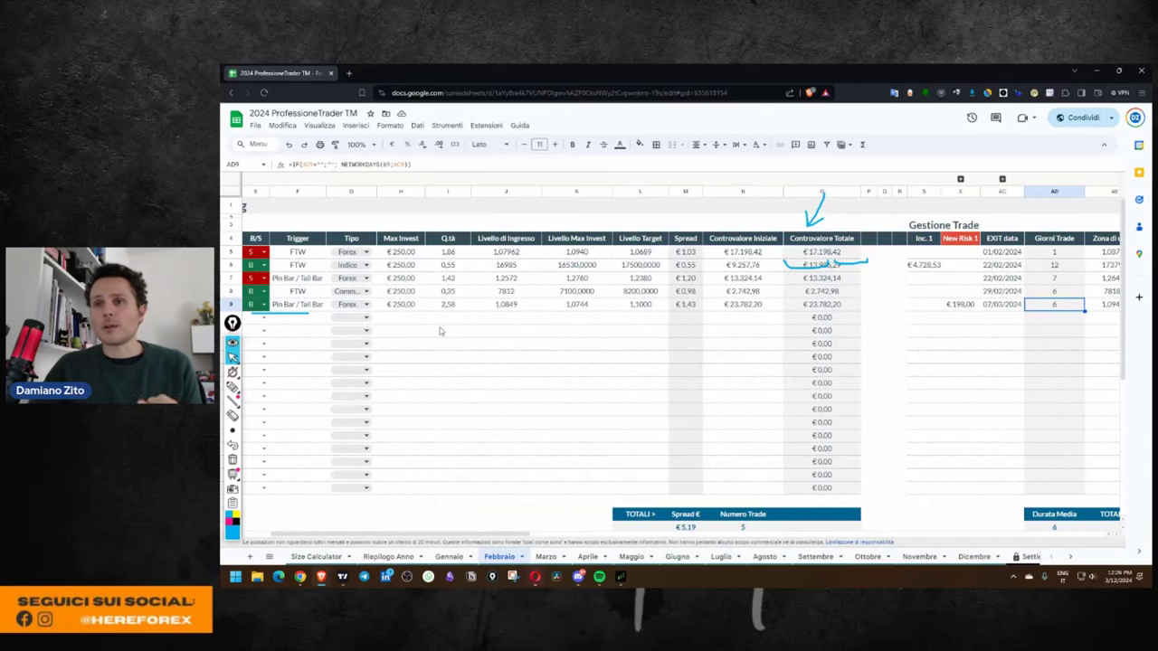
scroll(441, 331, "right", 10)
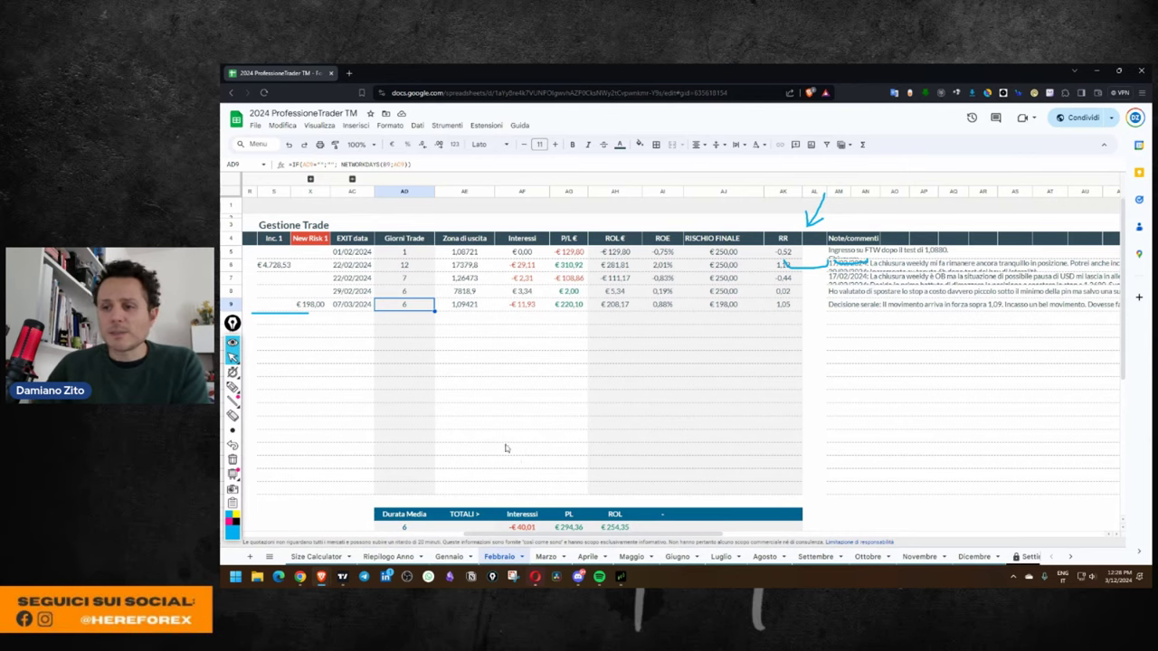
Step: Return to the start of the Marzo trading journal and place its sheet between Febbraio and Aprile
left_click(545, 556)
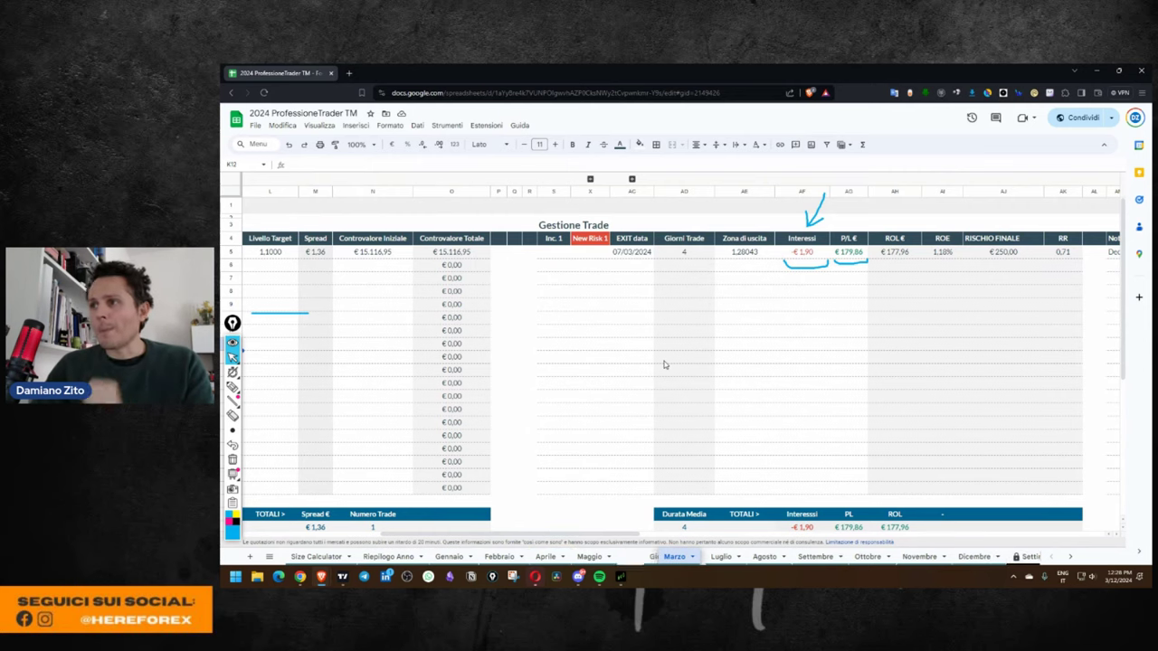
scroll(649, 316, "left", 6)
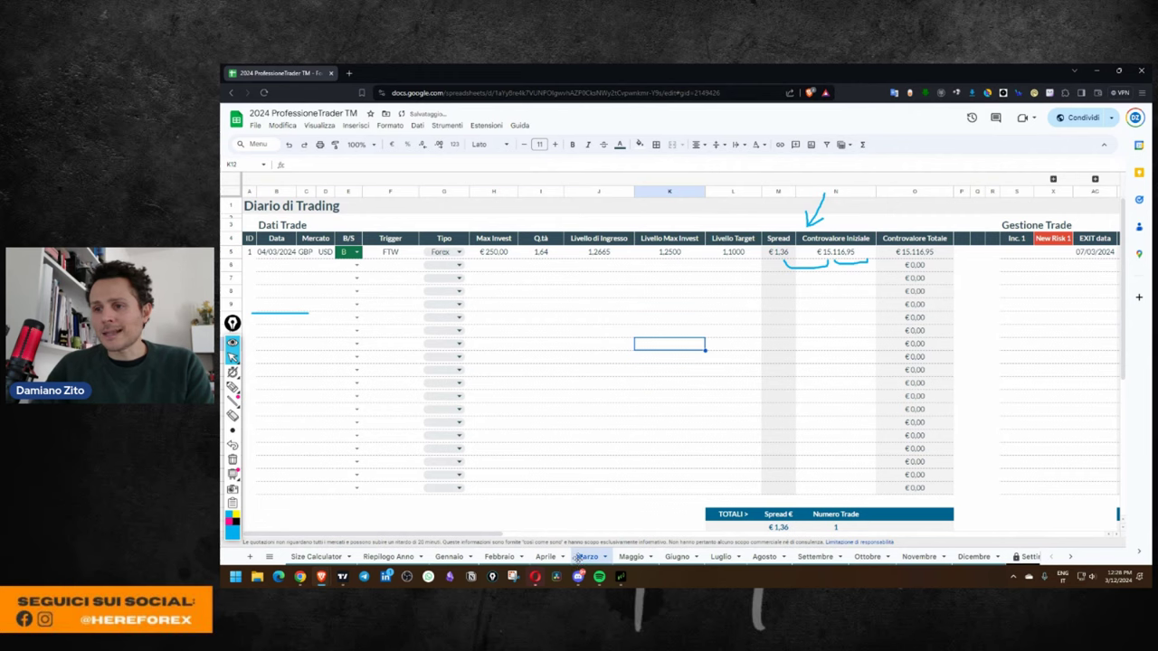
left_click_drag(579, 559, 518, 541)
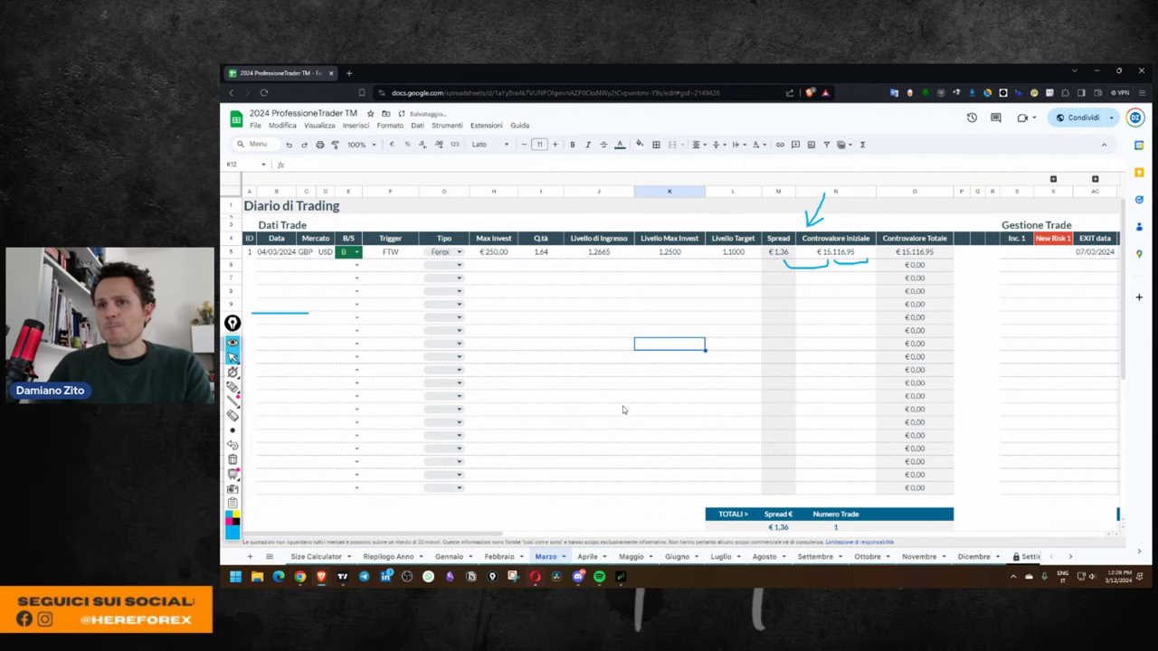
Step: Open the Riepilogo Anno sheet, clear all pen annotations, and show the yearly summary from its first column
left_click(389, 557)
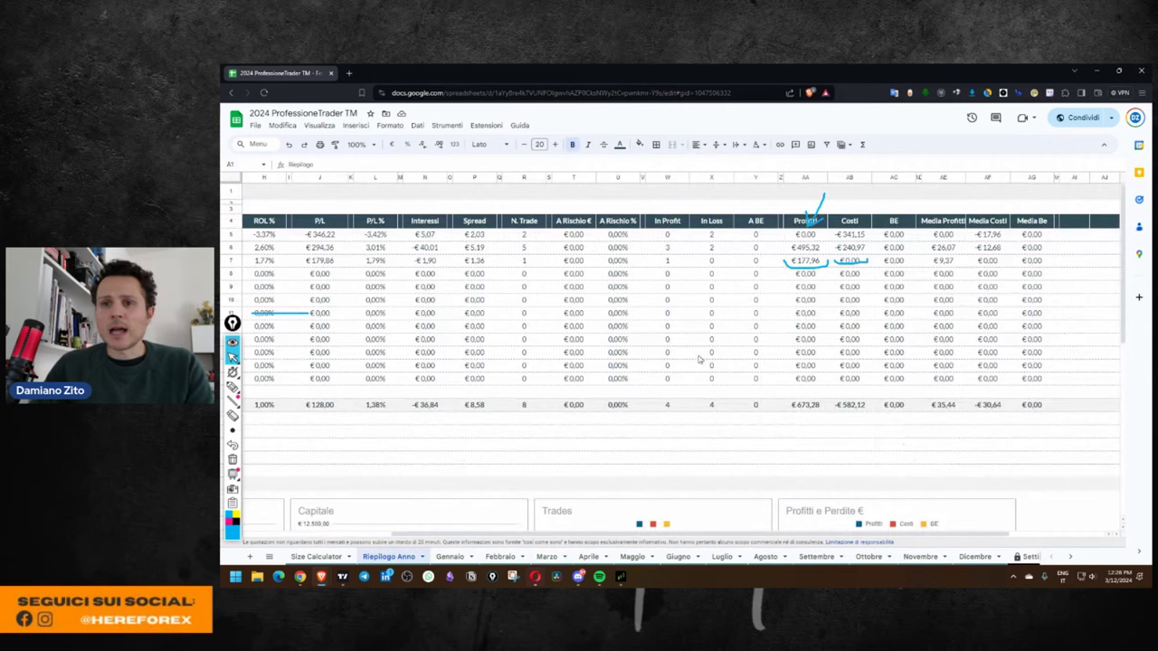
left_click(232, 460)
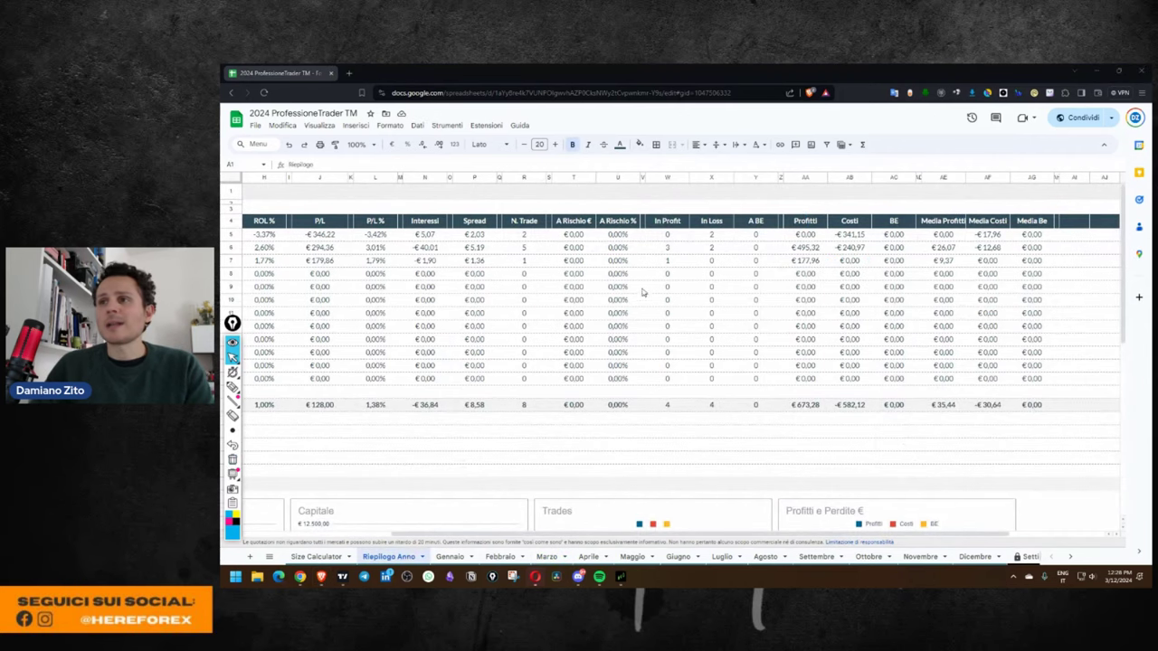
scroll(657, 334, "left", 5)
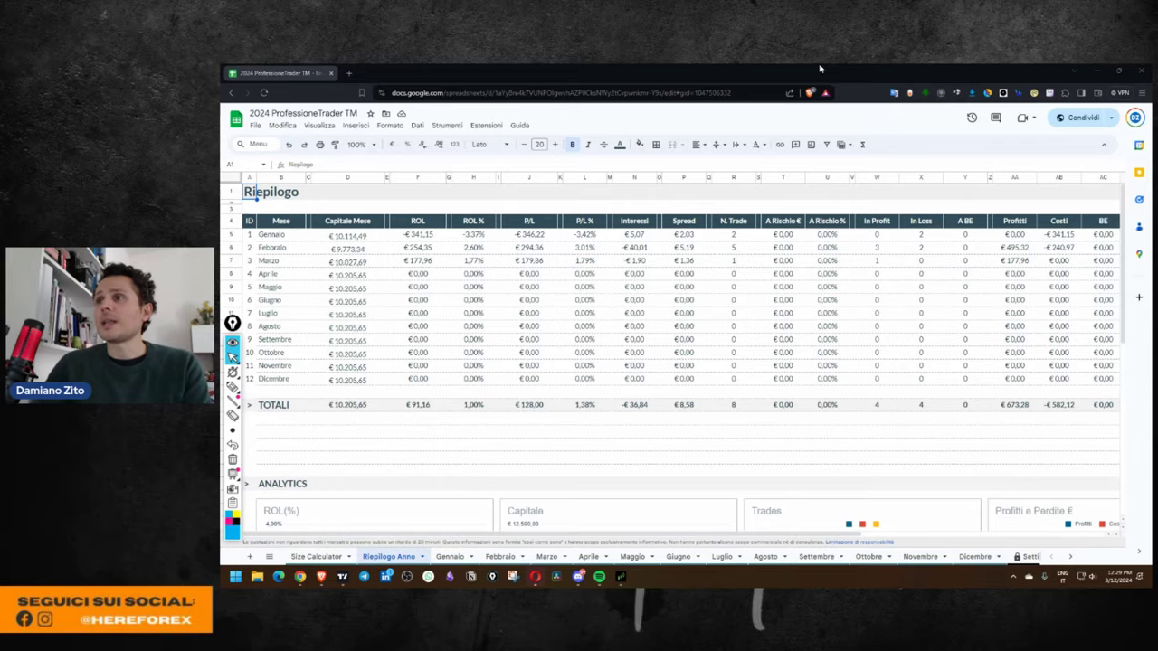
Step: Switch to the GBP/USD daily chart in ProRealTime and draw a blue upward arrow below the candle at the start of March
left_click(1097, 70)
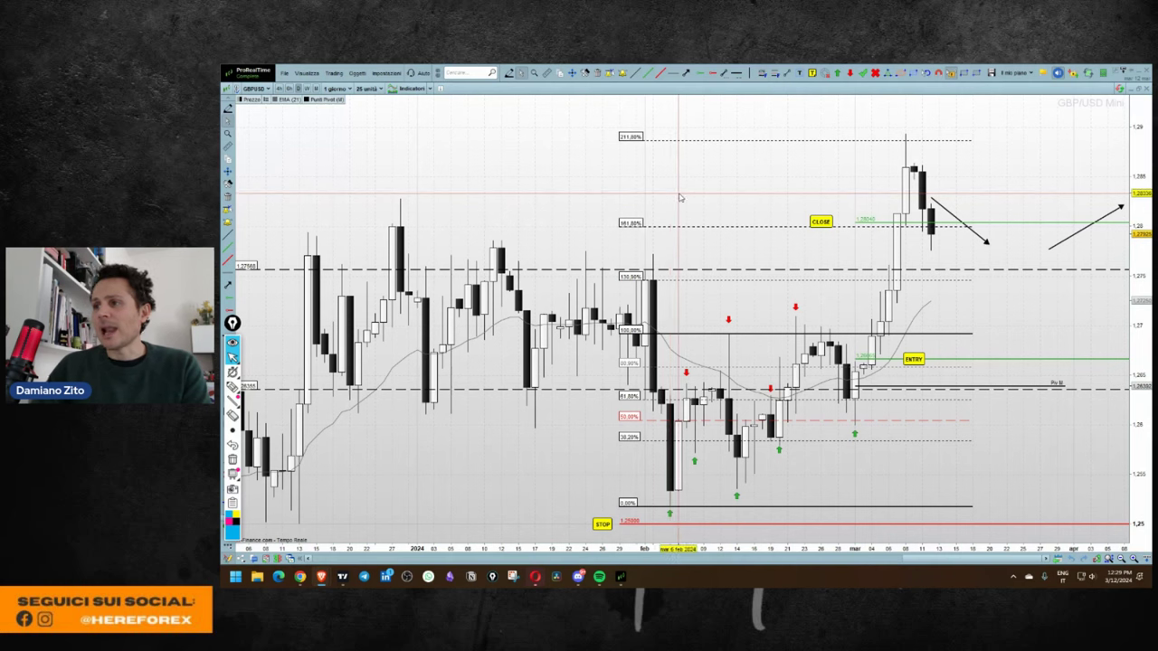
scroll(624, 193, "up", 1)
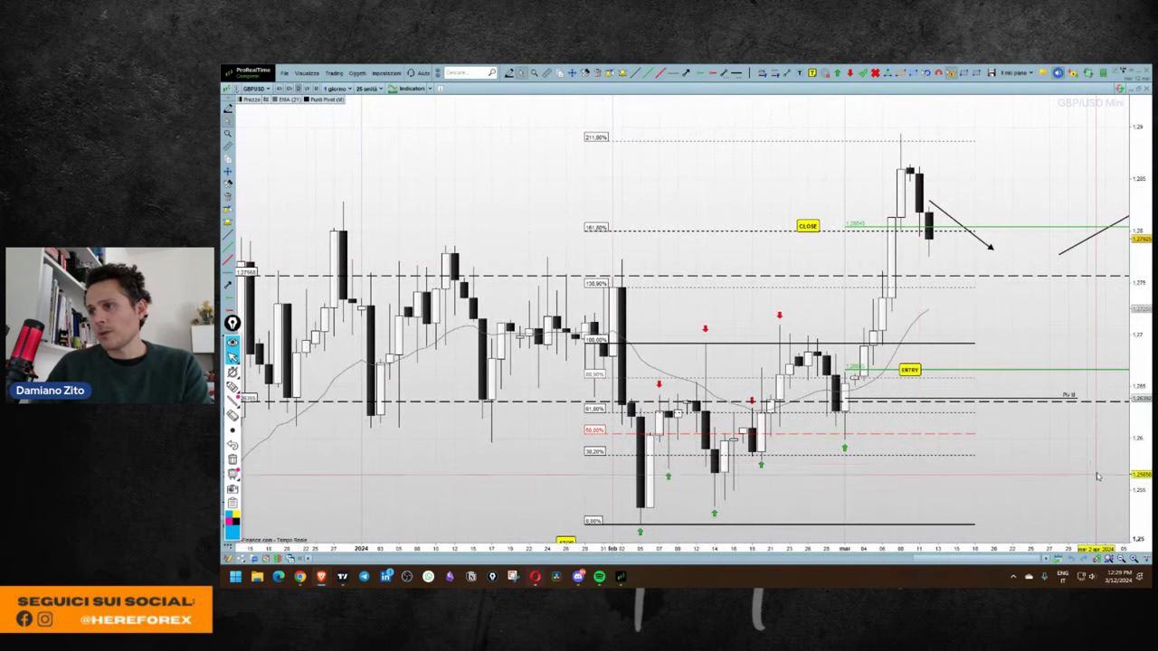
scroll(1083, 443, "up", 1)
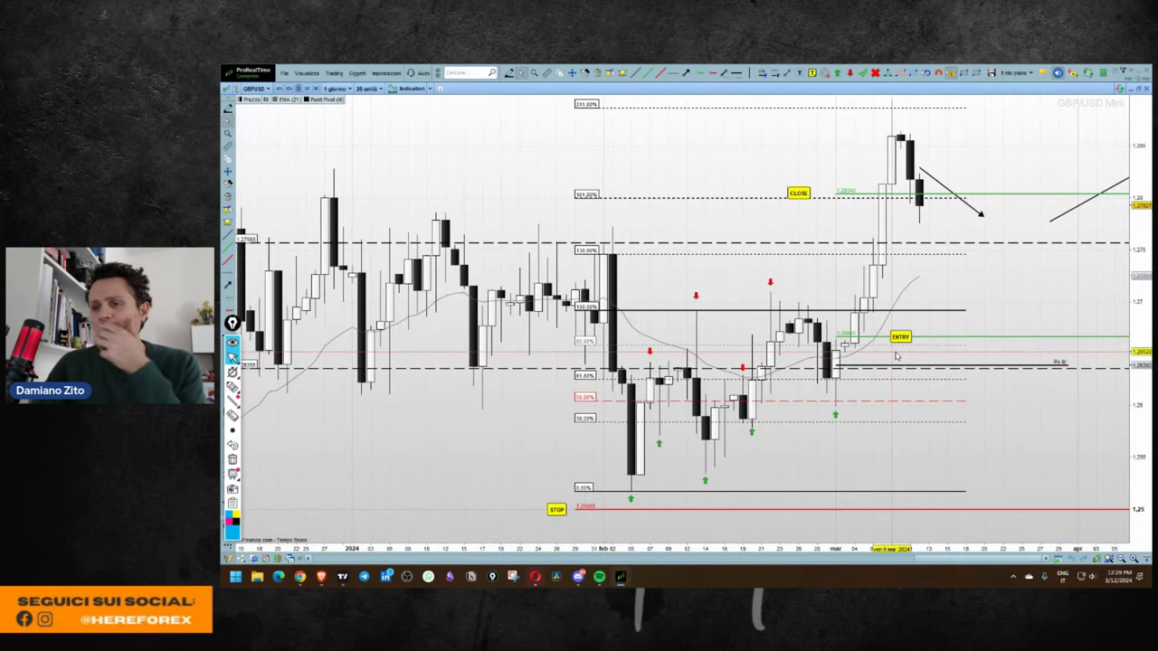
left_click(468, 371)
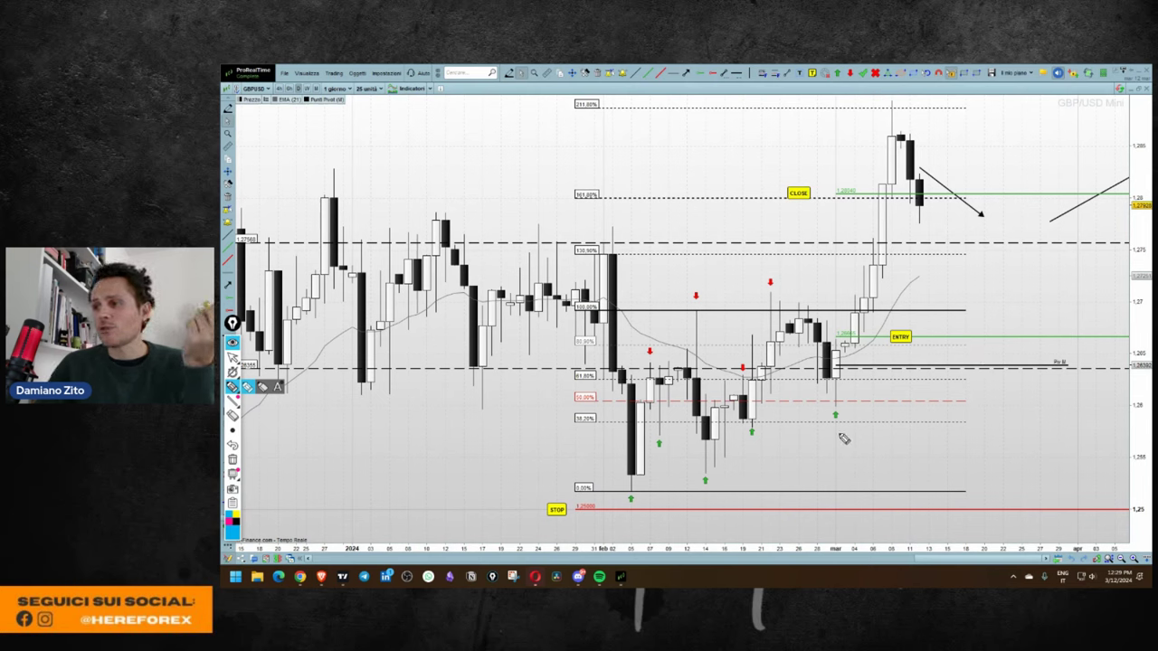
left_click_drag(834, 429, 834, 470)
mouse_move(835, 426)
left_mouse_down()
mouse_move(829, 441)
mouse_move(842, 442)
left_mouse_up()
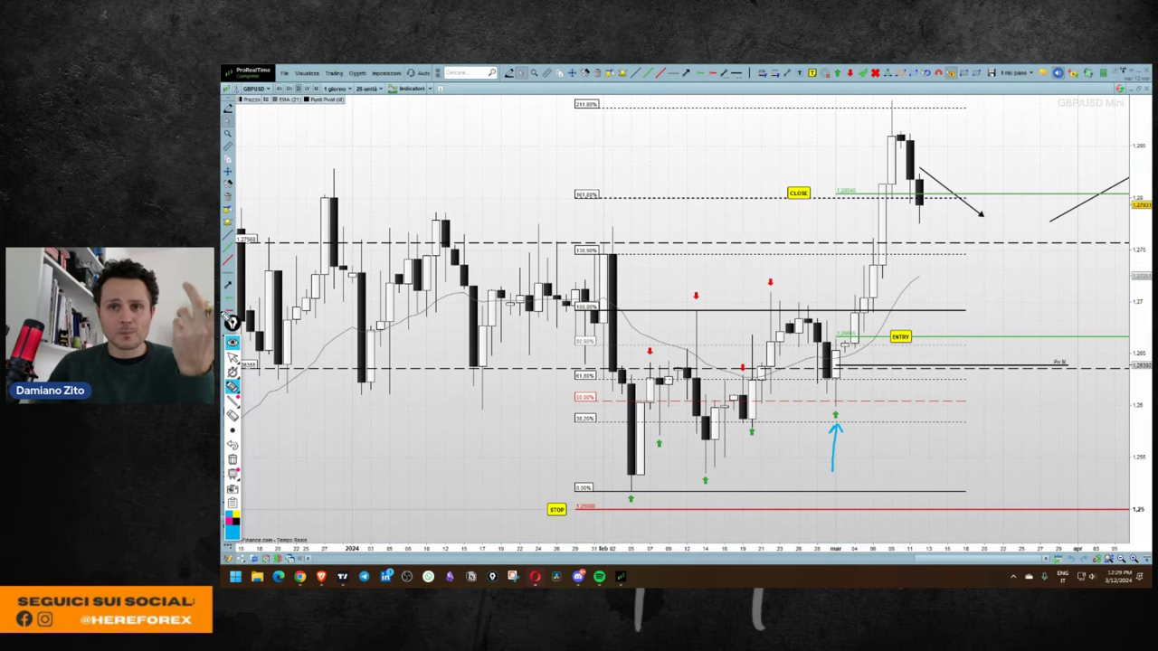
left_click(232, 358)
left_click(248, 358)
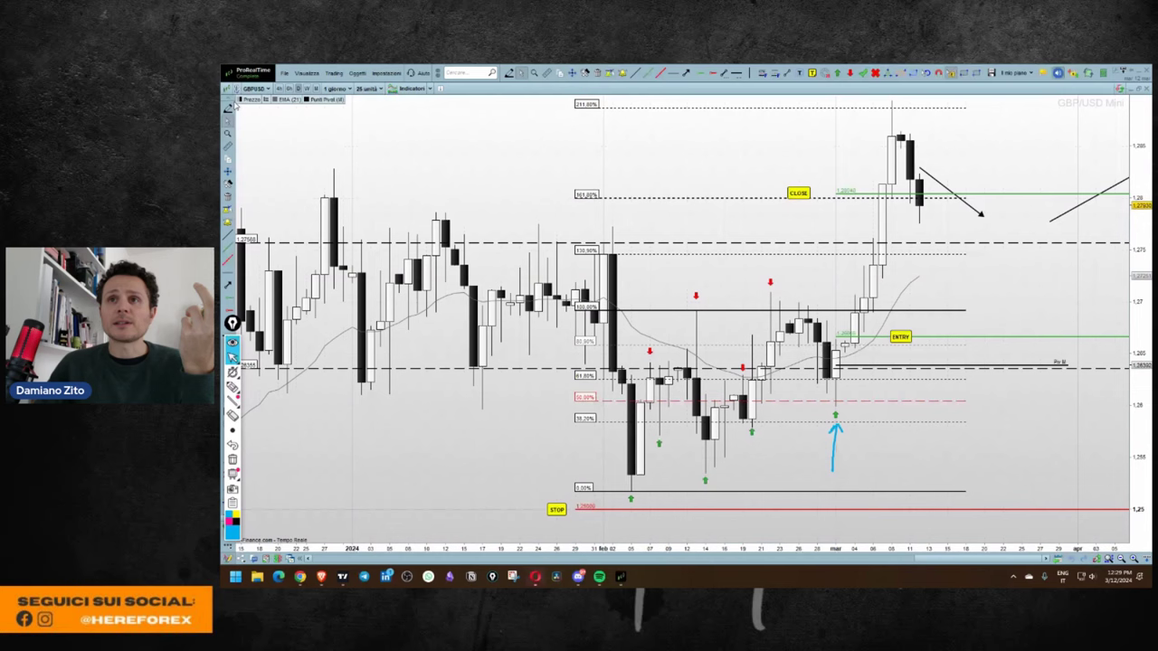
Step: Change the GBP/USD chart to the weekly timeframe and examine the February candles around the moving average and lower dashed level
left_click(308, 87)
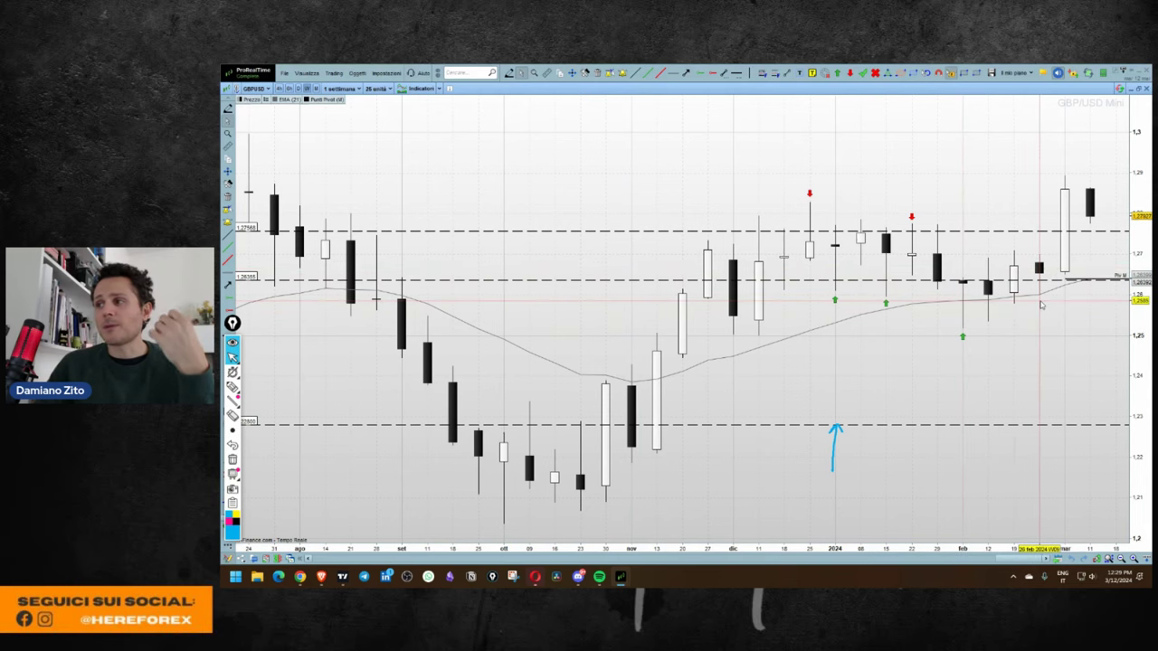
left_click(950, 281)
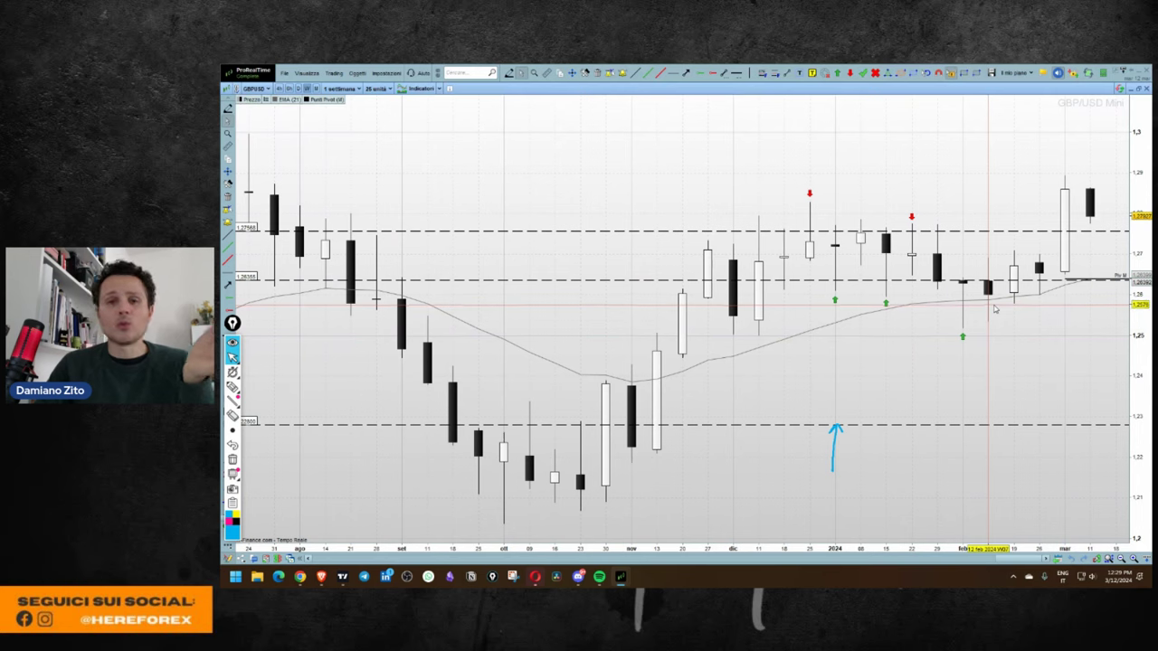
mouse_move(994, 309)
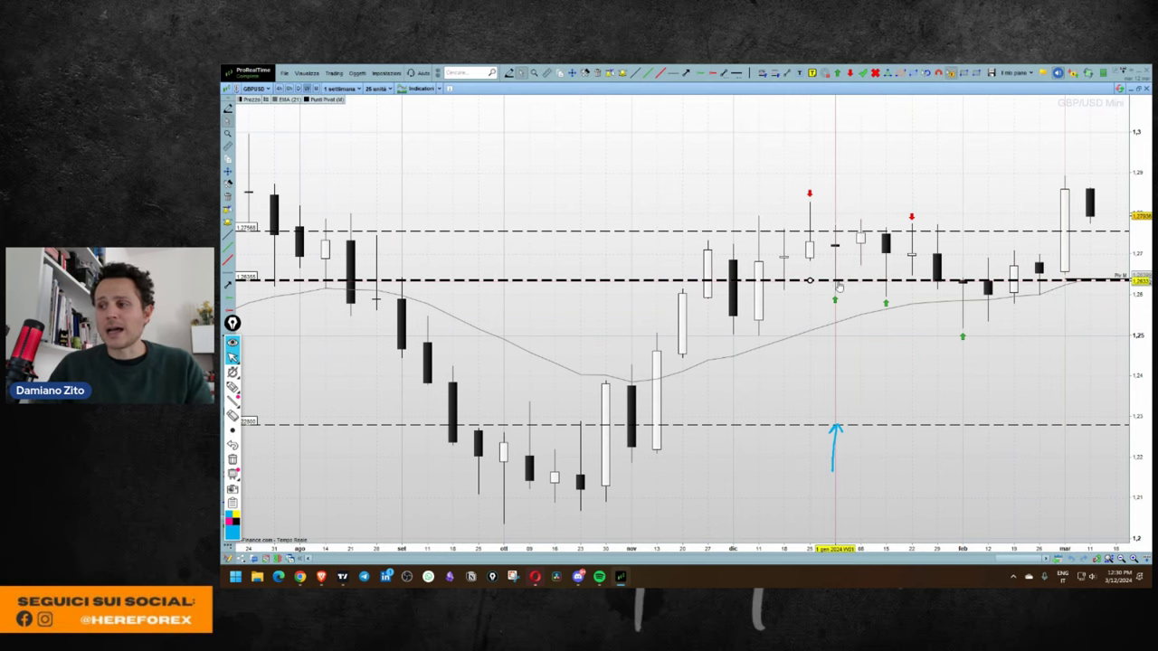
Step: Return the GBP/USD chart to the daily timeframe and examine the price action around the entry from February to March
left_click(306, 88)
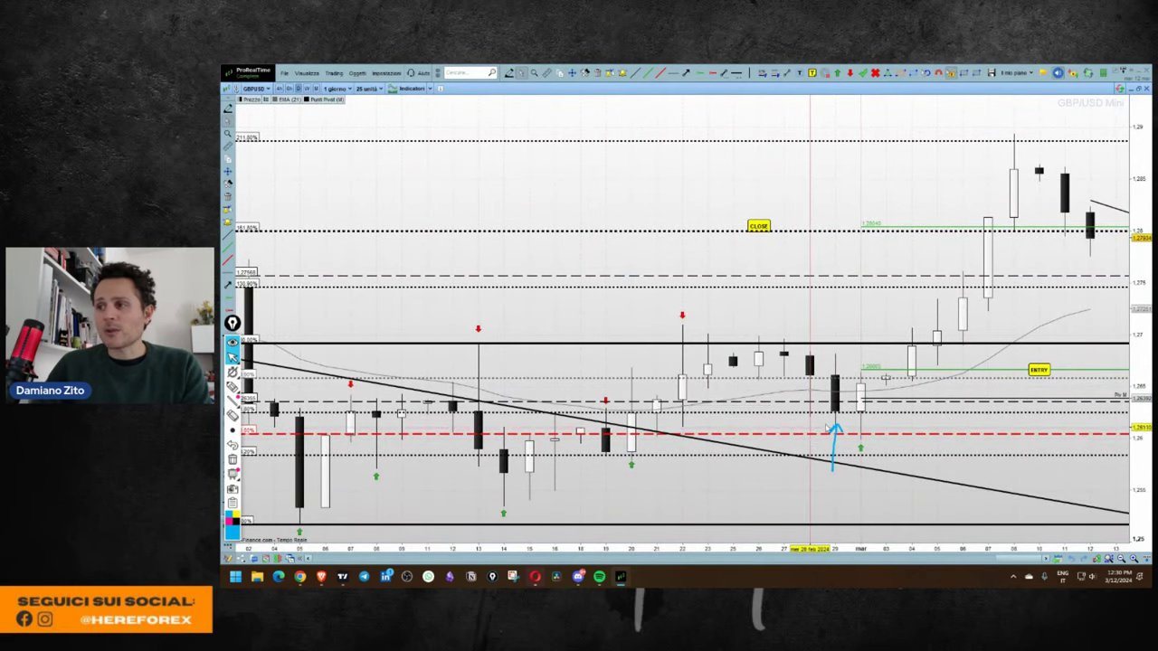
left_click(903, 373)
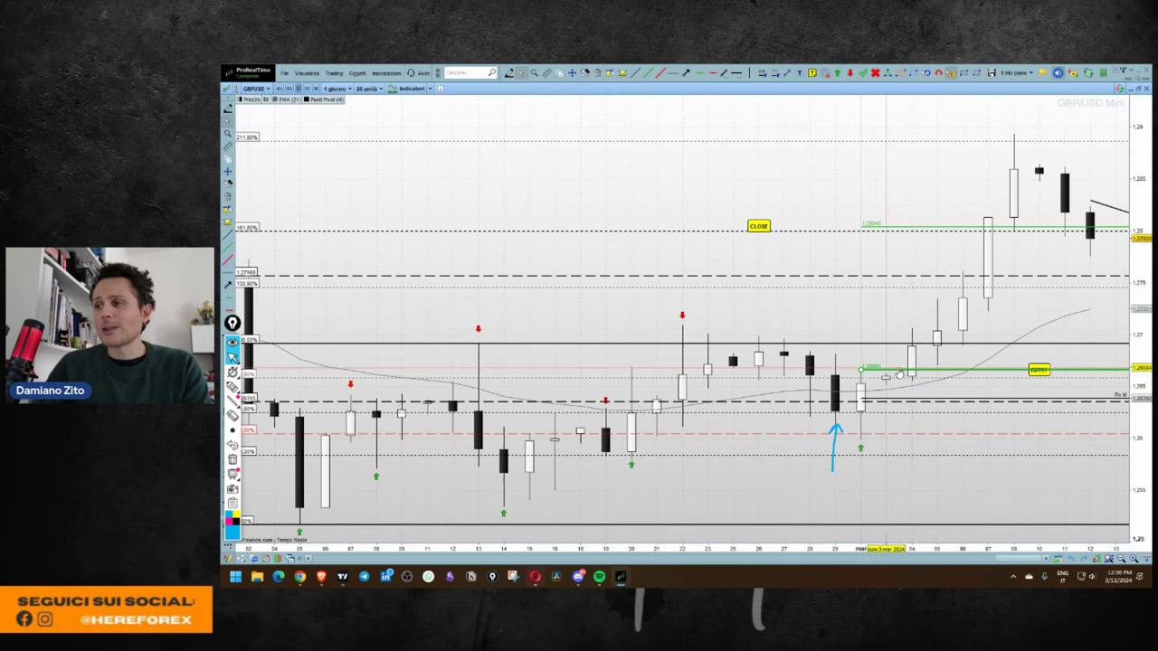
left_click(864, 461)
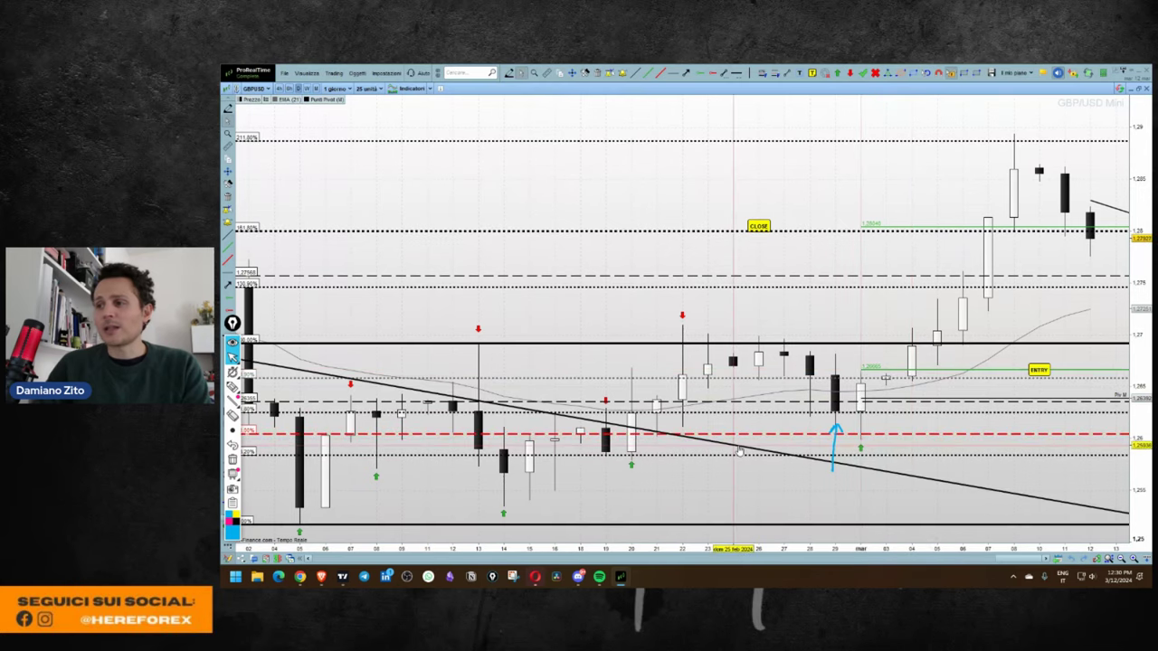
left_click(739, 450)
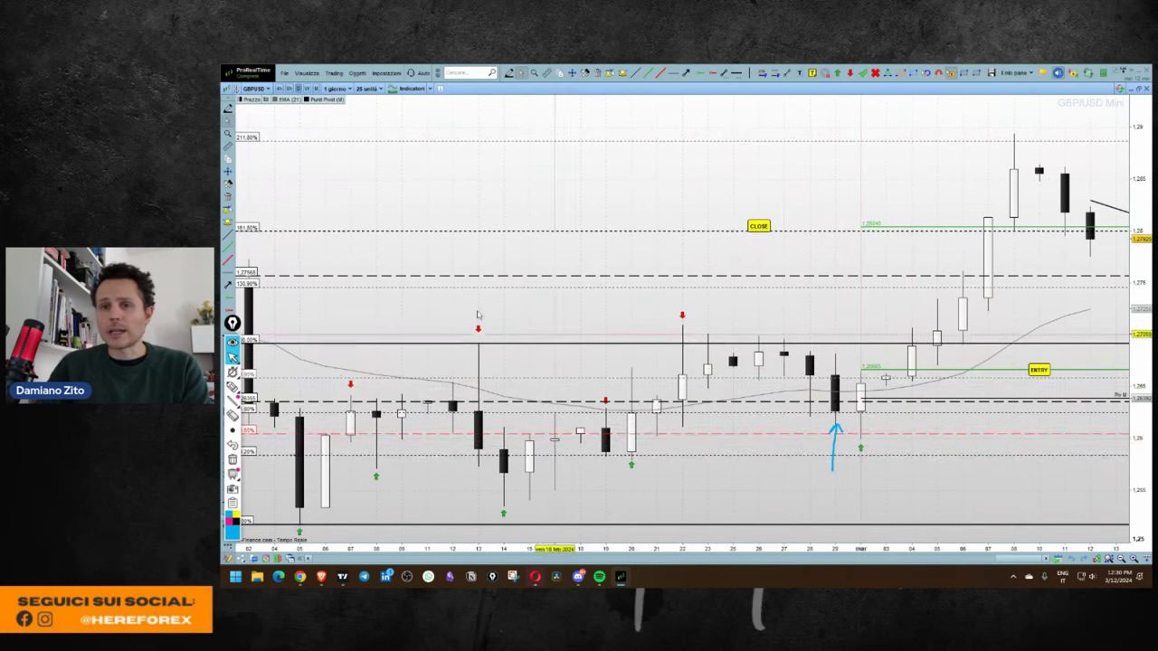
left_click(721, 287)
scroll(721, 290, "down", 3)
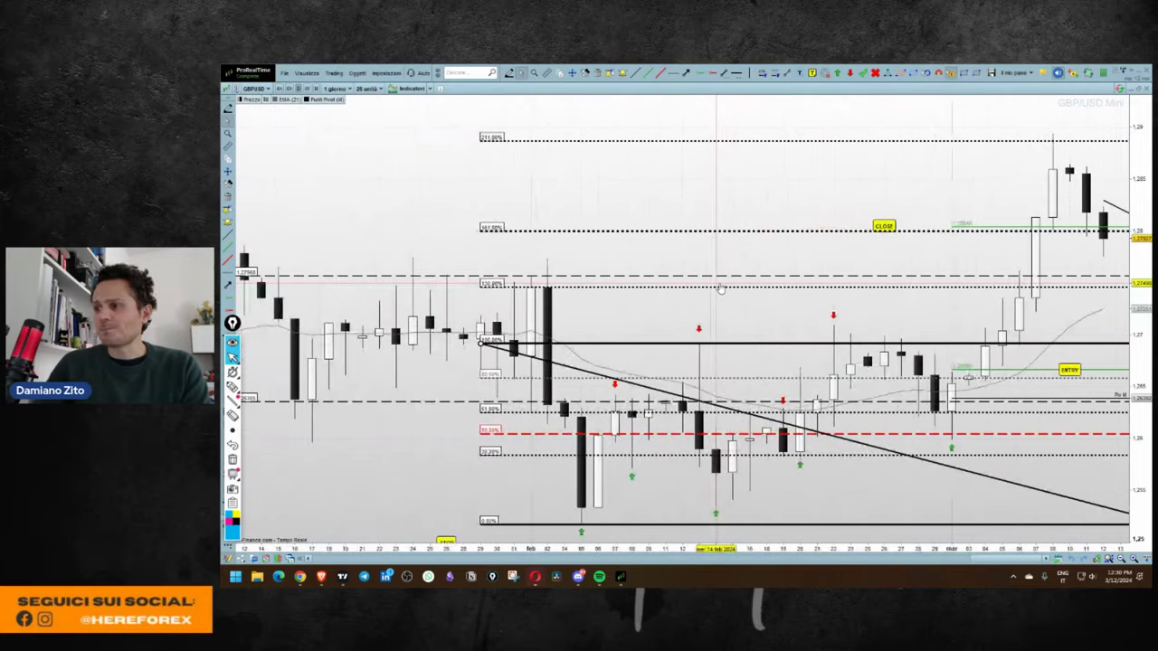
scroll(721, 289, "down", 3)
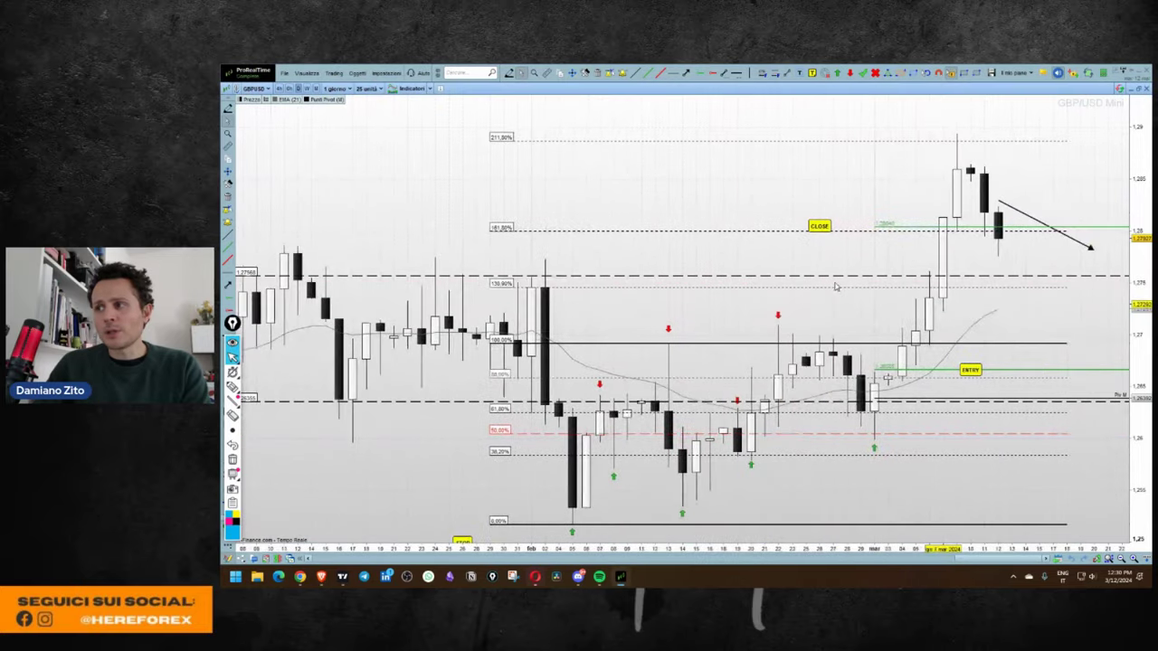
left_click(888, 306)
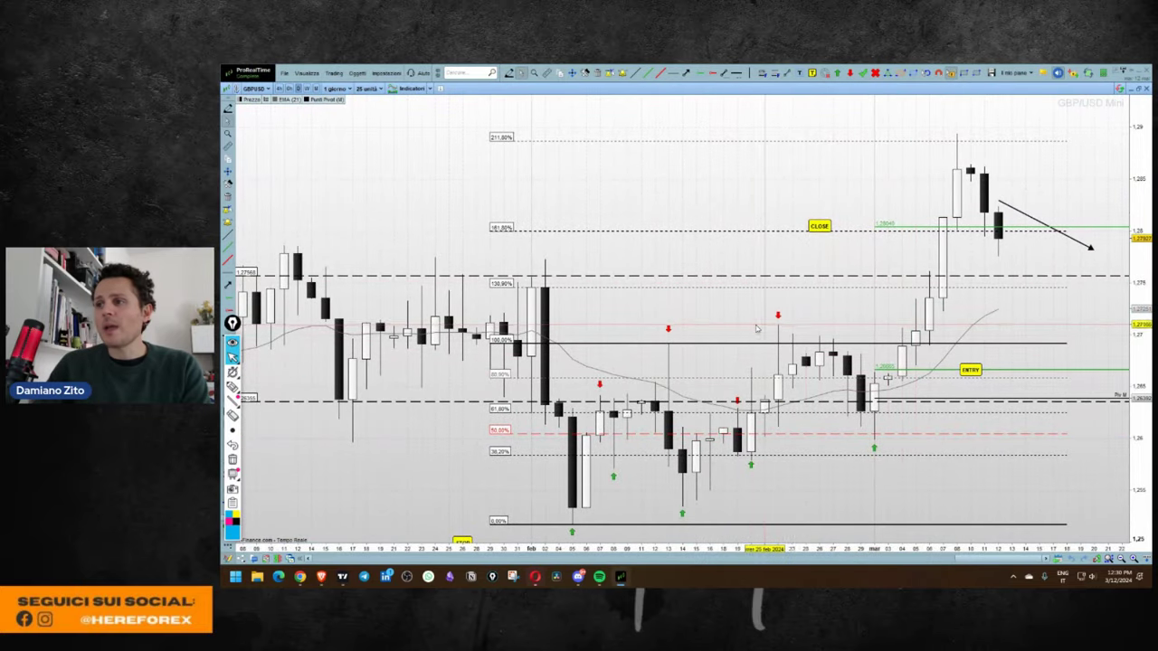